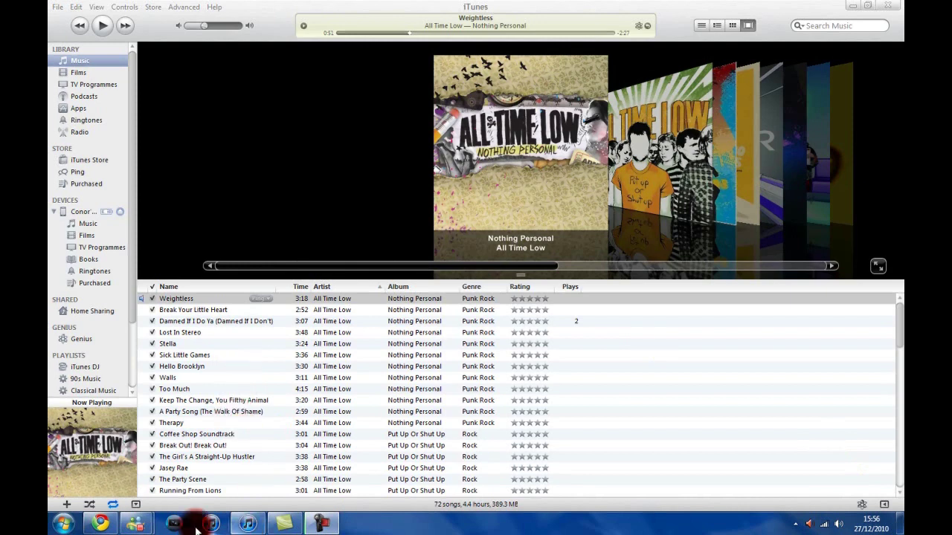
# - Launch Vegas Pro 9 from the Windows taskbar while iTunes is open
pyautogui.moveTo(101, 524)
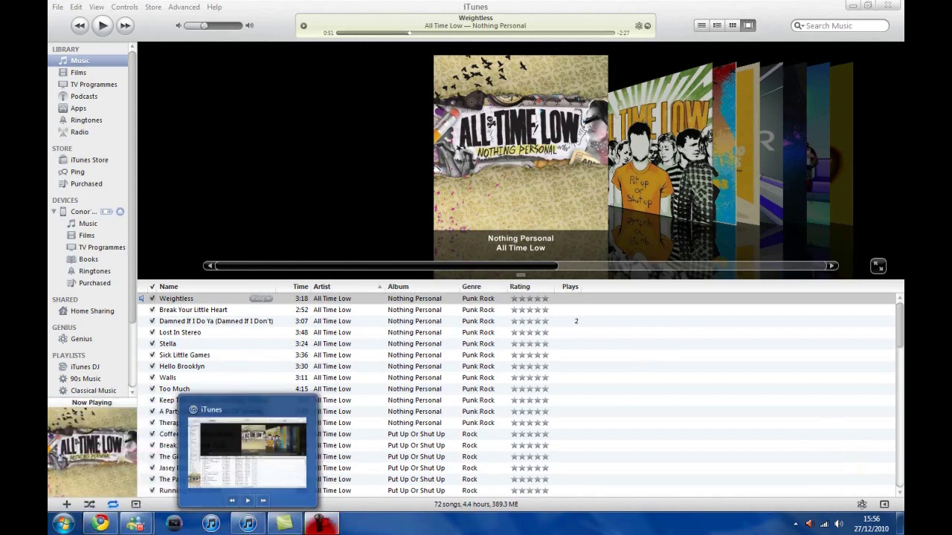
# - Start Vegas Pro 9 and let it load into an empty untitled project
pyautogui.click(177, 525)
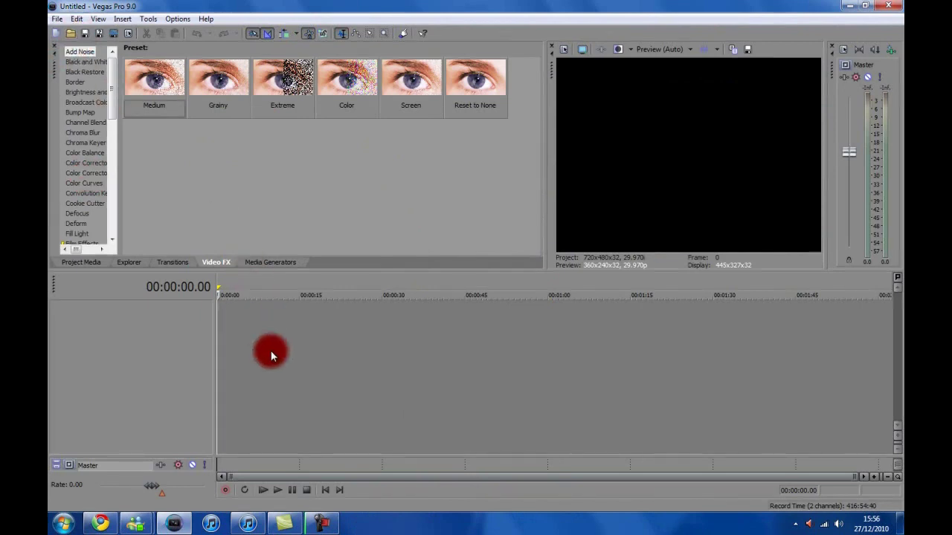
# - Add the 01-all_time_low-weightless mp3 from the album folder to the timeline
pyautogui.click(74, 34)
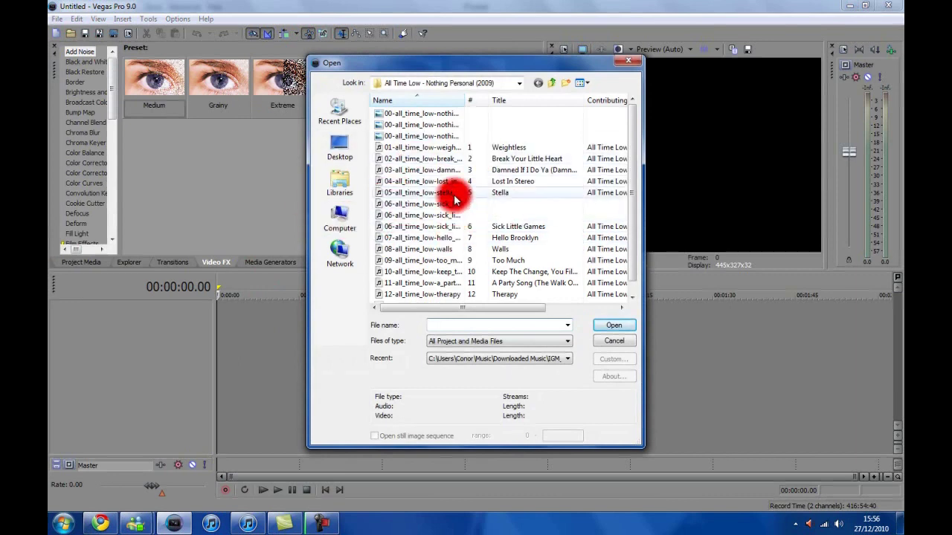
pyautogui.scroll(-1, 629, 178)
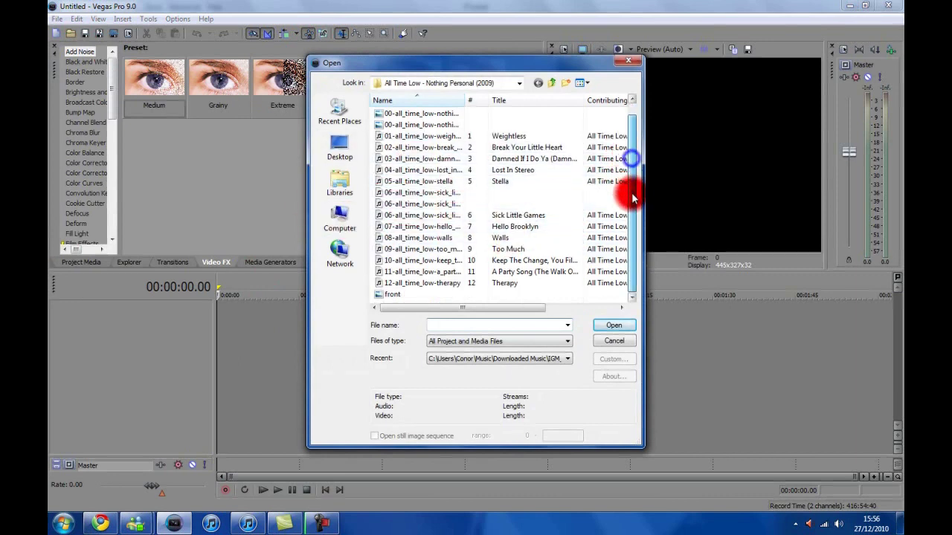
pyautogui.doubleClick(480, 140)
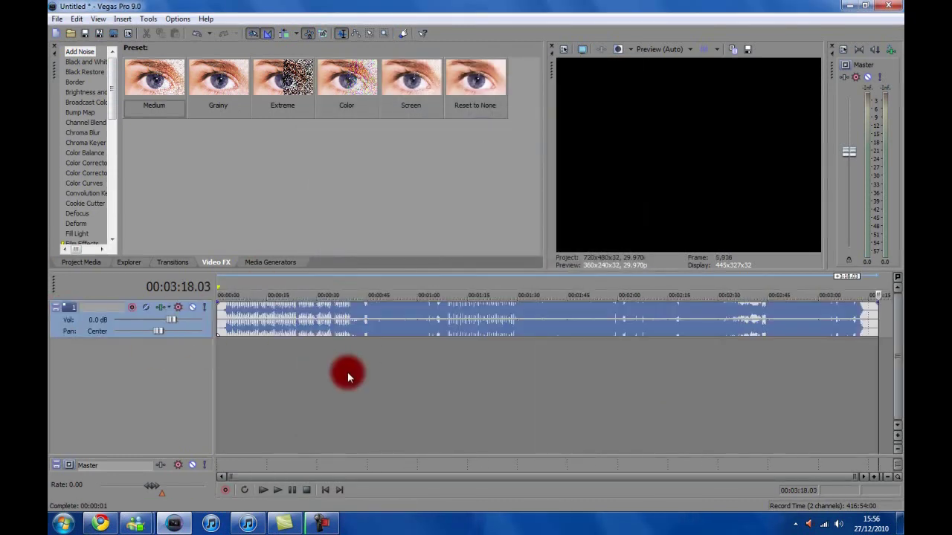
# - Play the song and pause playback at the 45-second mark
pyautogui.press('space')
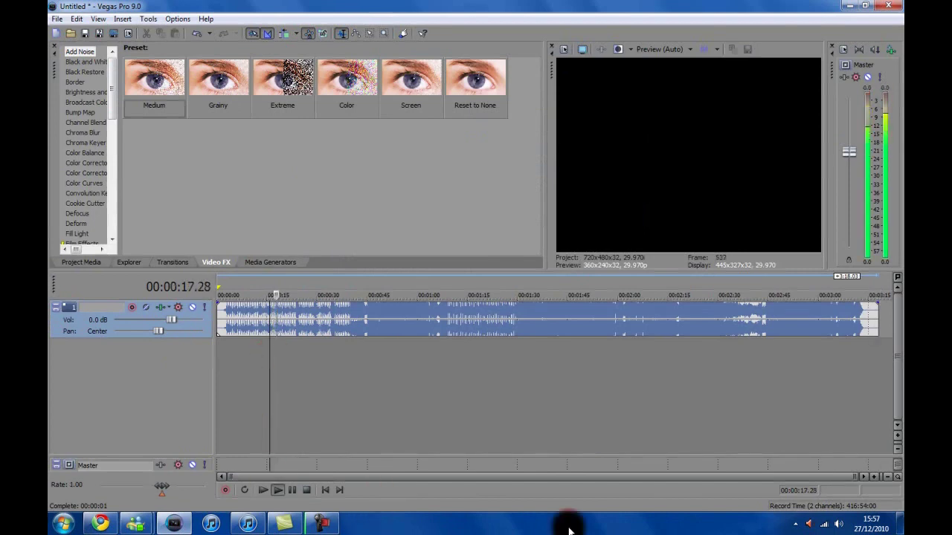
pyautogui.click(838, 524)
pyautogui.scroll(-5, 840, 377)
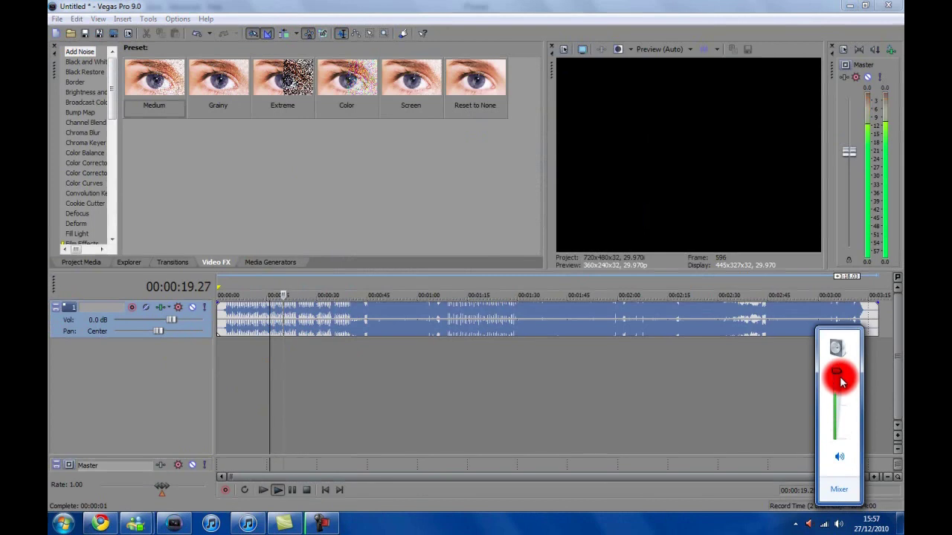
pyautogui.click(351, 349)
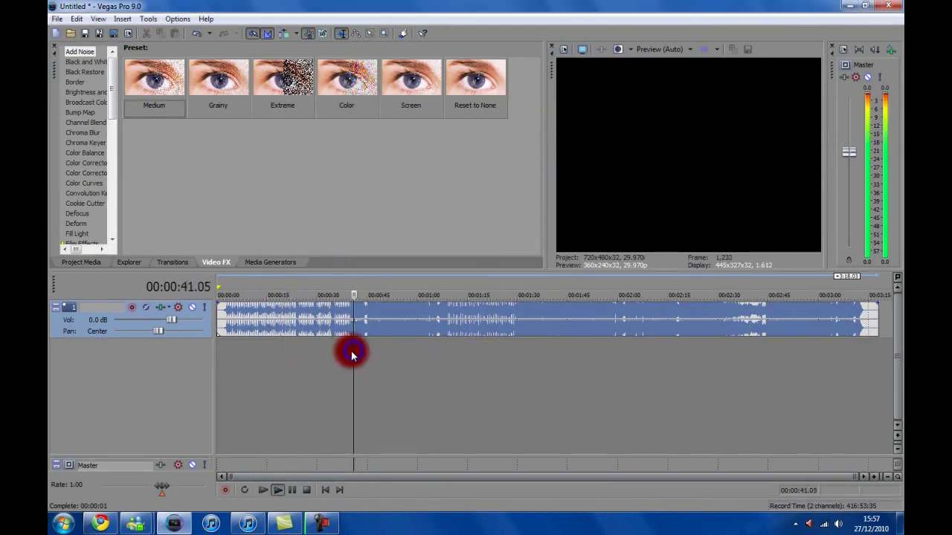
pyautogui.click(297, 491)
# - Shift the song event 45 seconds earlier and play it from the start
pyautogui.moveTo(215, 316); pyautogui.dragTo(170, 314)
pyautogui.moveTo(399, 326); pyautogui.dragTo(238, 320)
pyautogui.click(218, 490)
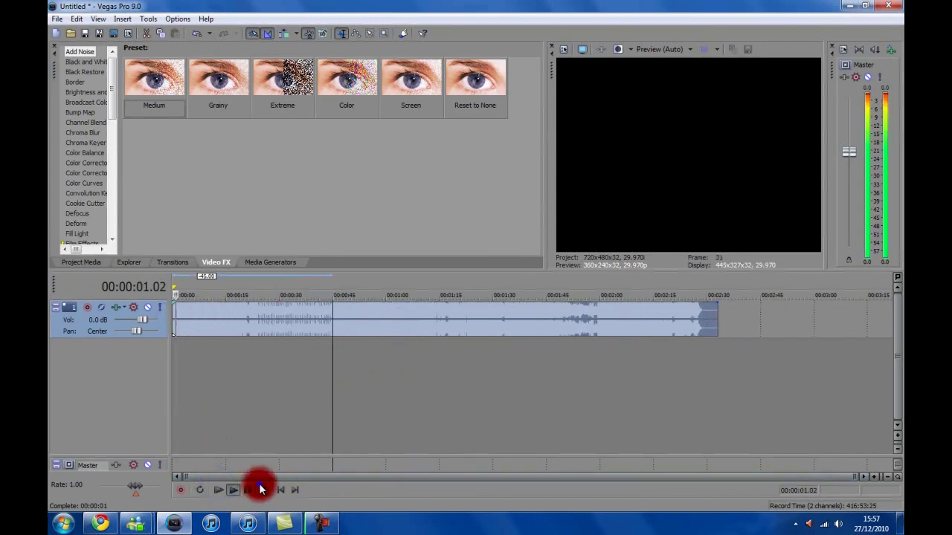
pyautogui.click(261, 490)
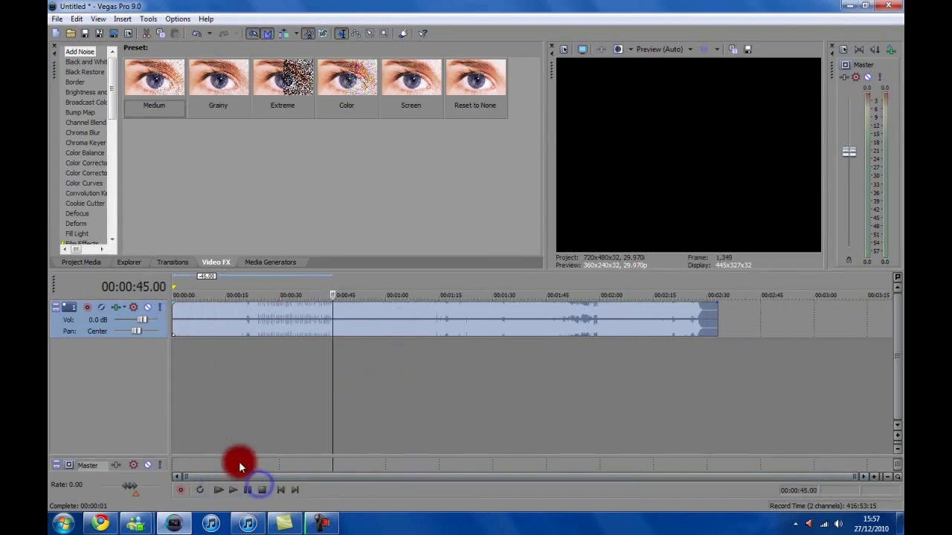
# - Raise the system playback volume and replay the project from the beginning
pyautogui.click(840, 524)
pyautogui.moveTo(839, 440); pyautogui.dragTo(839, 415)
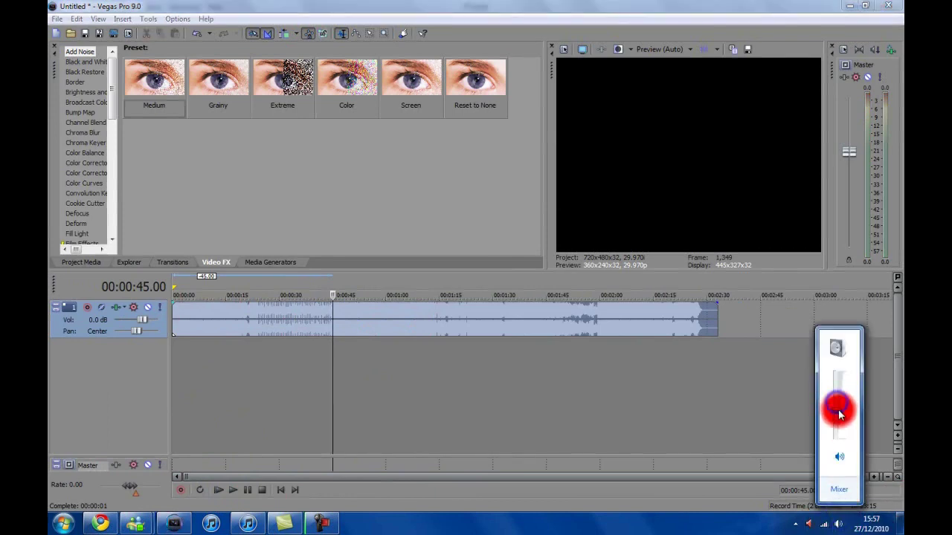
pyautogui.click(401, 513)
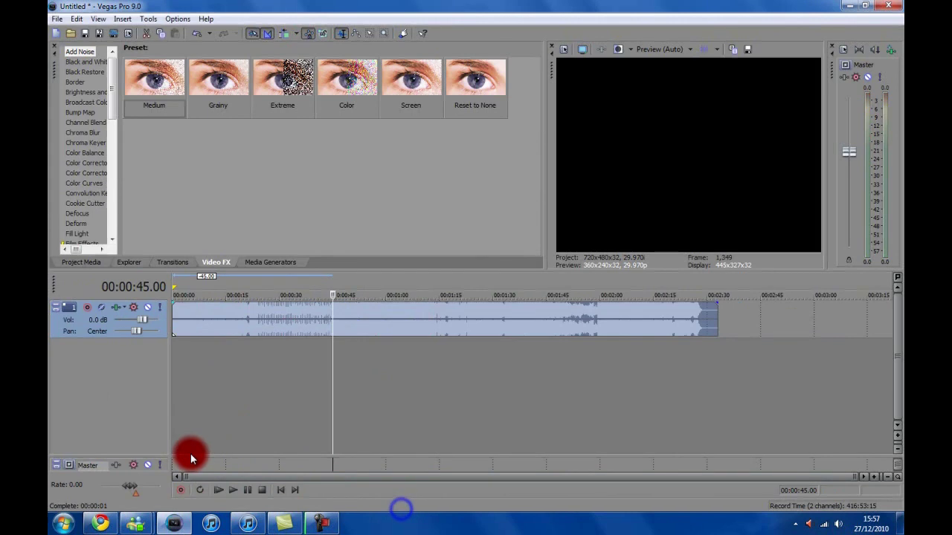
pyautogui.click(222, 493)
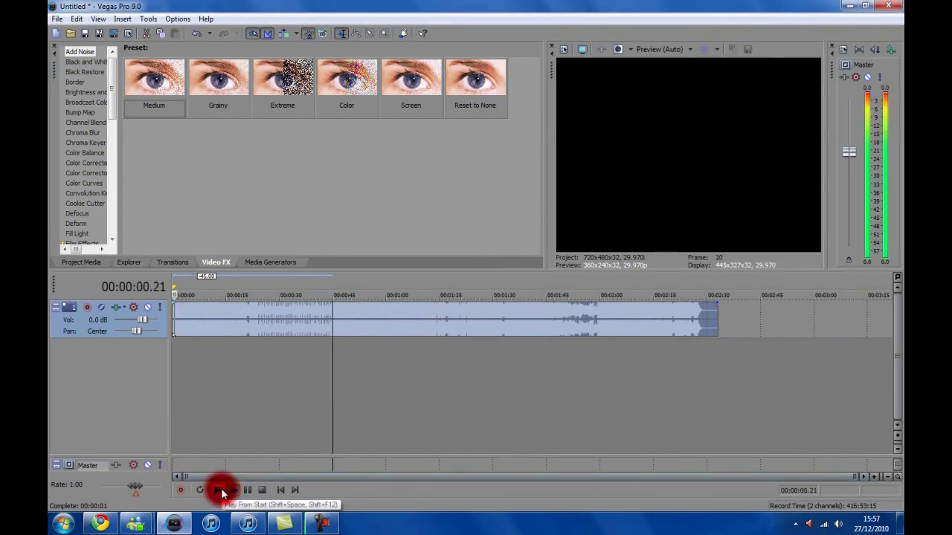
pyautogui.click(264, 493)
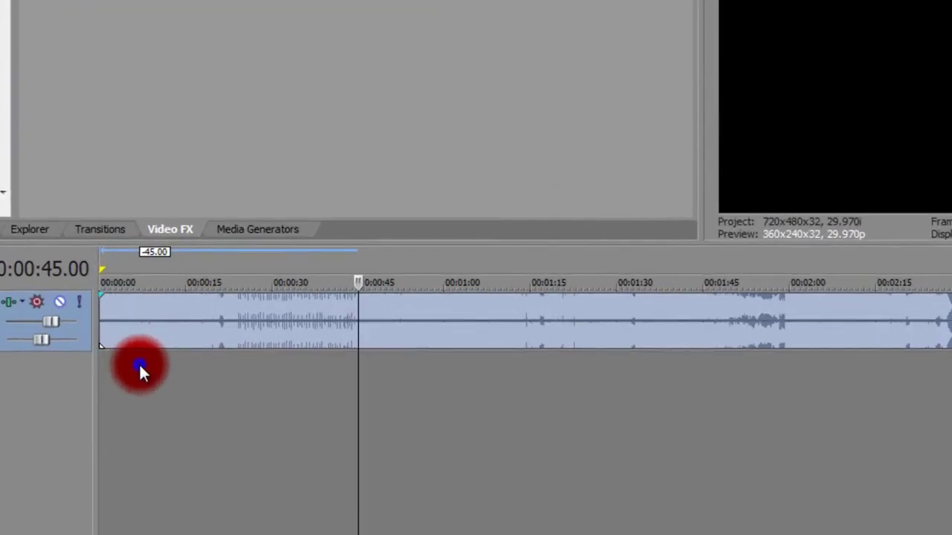
# - Split the song event at 7 seconds and at 10.10 seconds
pyautogui.click(168, 356)
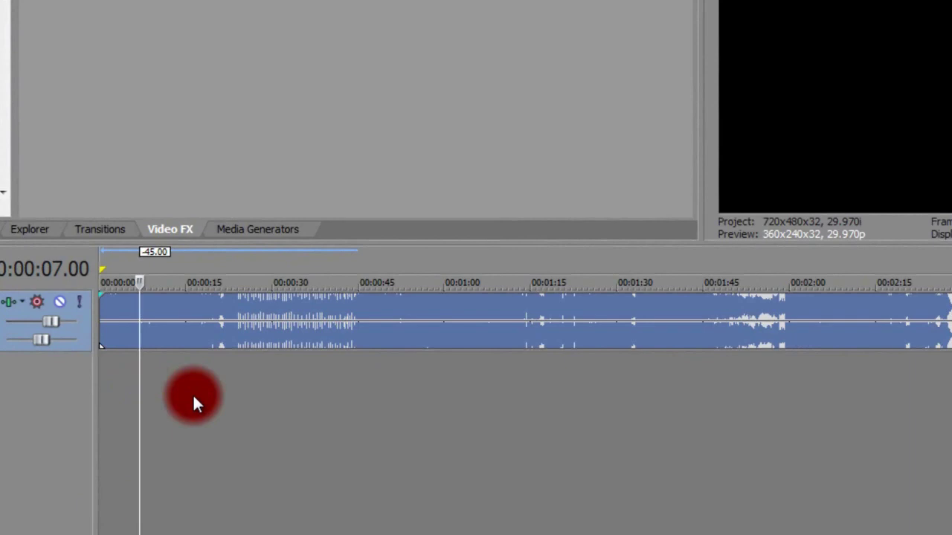
pyautogui.press('s')
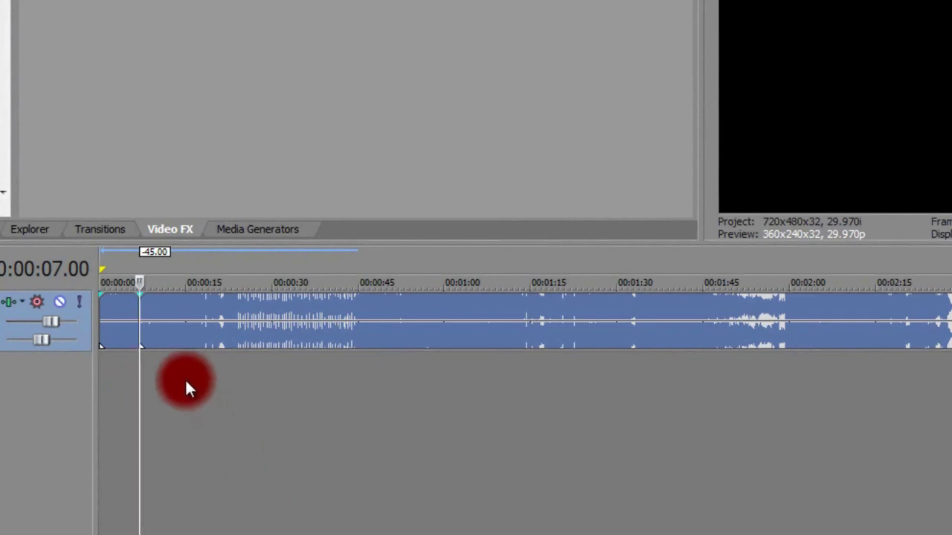
pyautogui.click(157, 375)
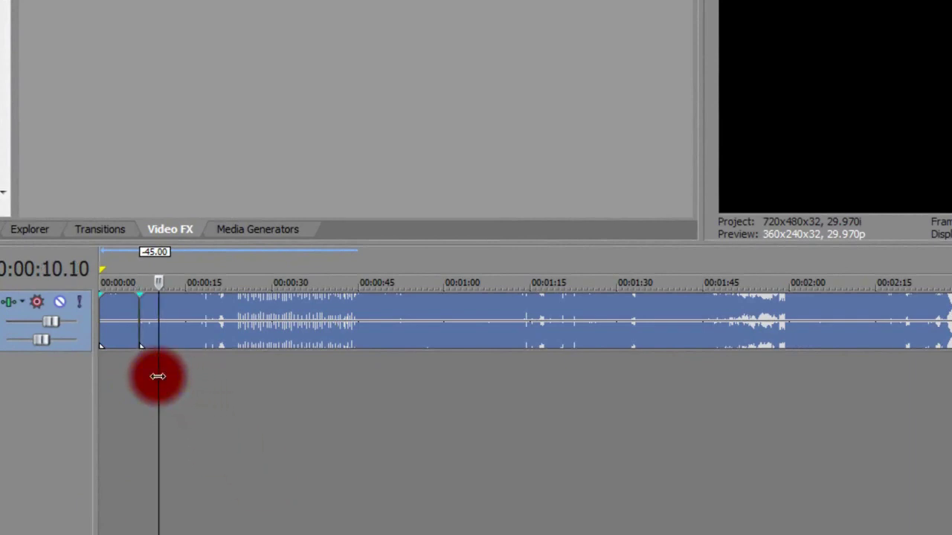
pyautogui.press('s')
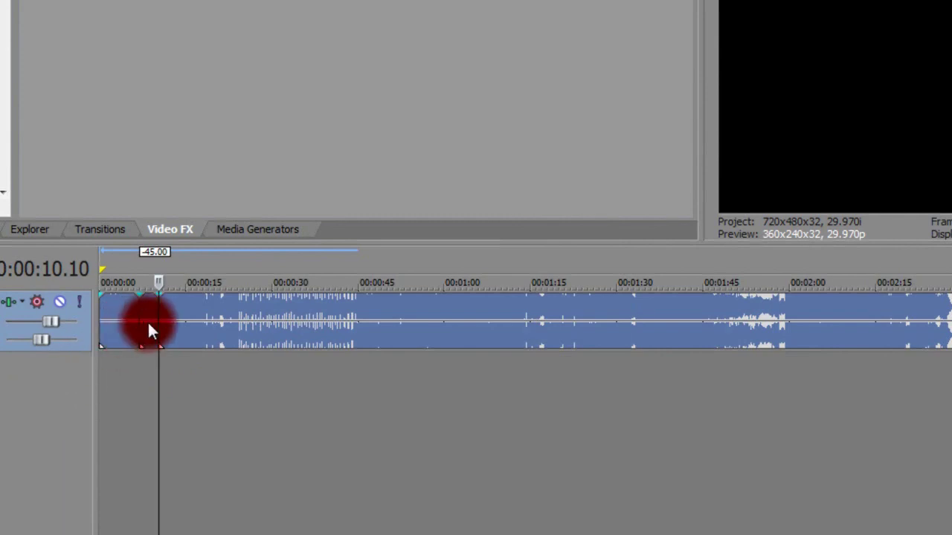
# - Add Amplitude Modulation as a non-real-time effect on the short split piece
pyautogui.rightClick(148, 326)
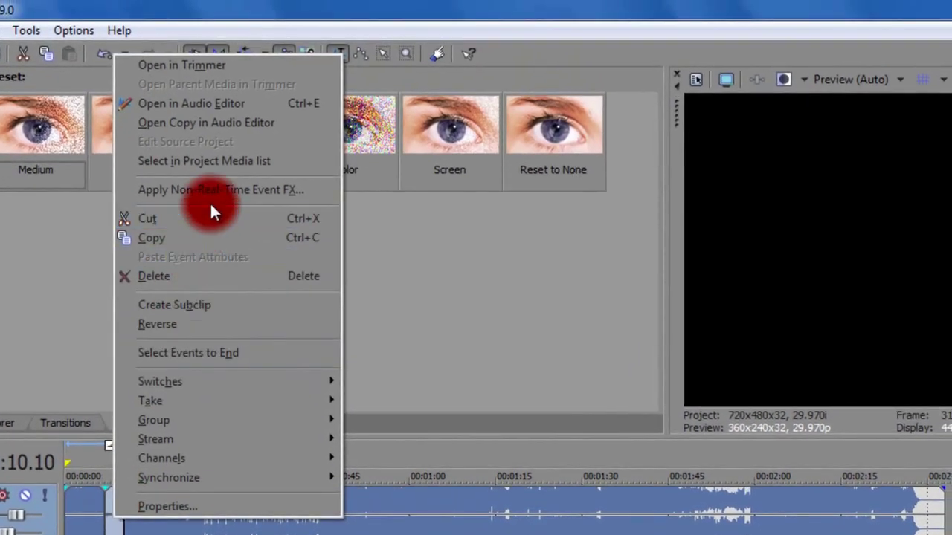
pyautogui.click(265, 192)
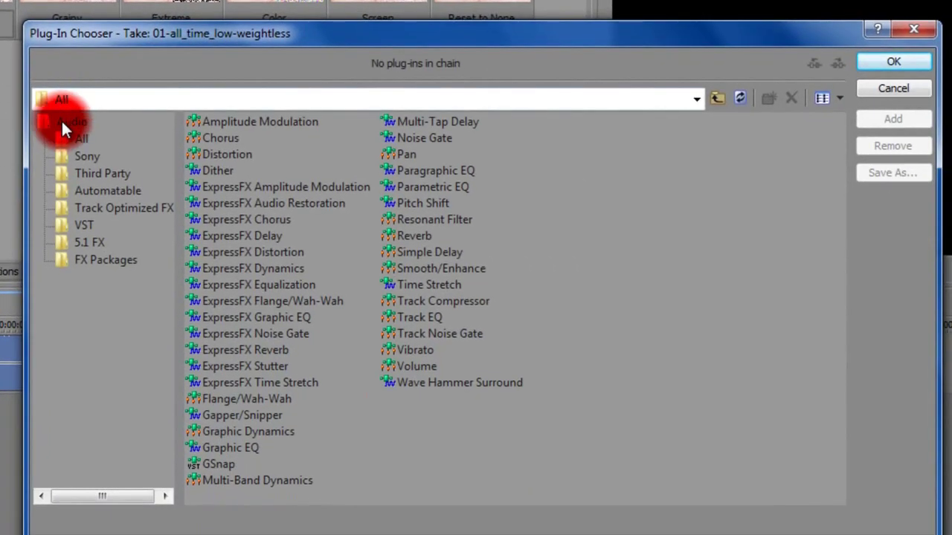
pyautogui.click(63, 125)
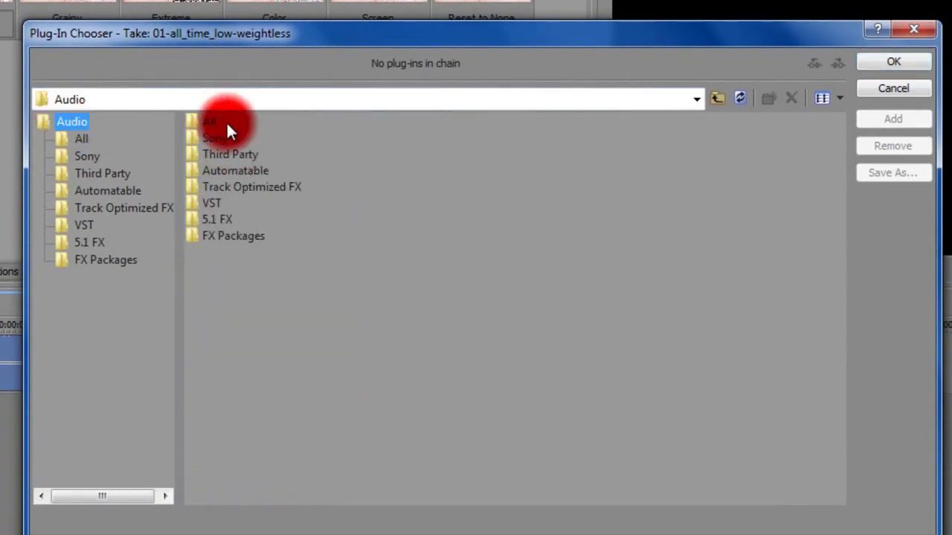
pyautogui.doubleClick(208, 128)
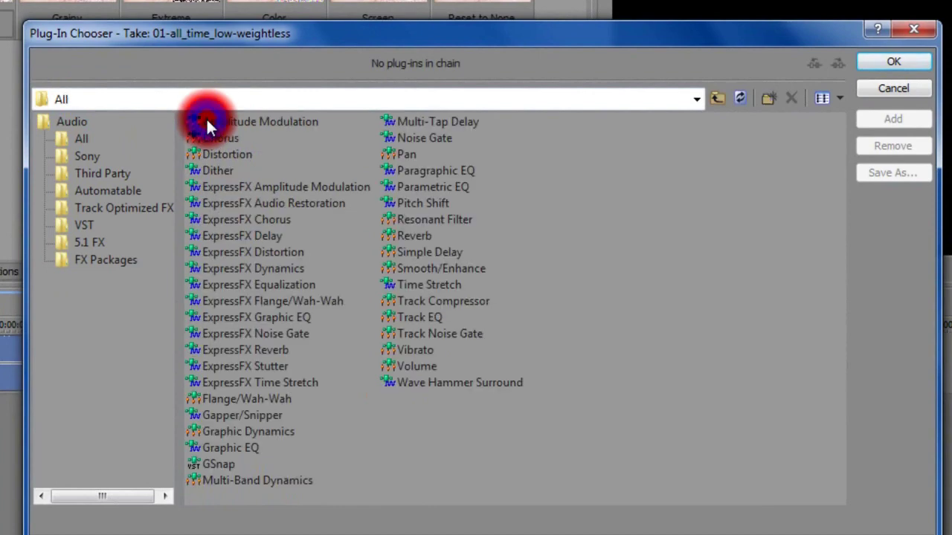
pyautogui.doubleClick(289, 123)
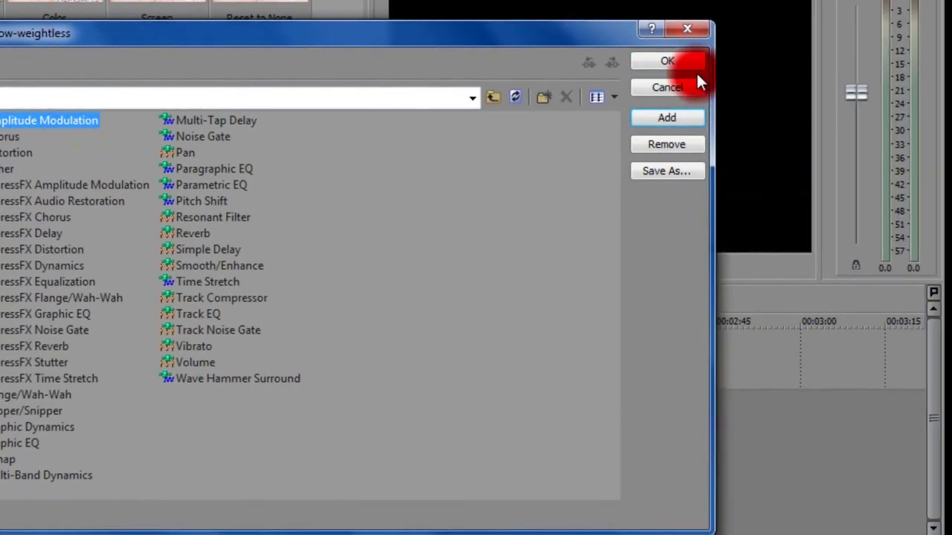
# - Set Amplitude Modulation to 24 dB wet, blended edges, 5,000 Hz, 100% pan and low-pass, then apply
pyautogui.click(914, 63)
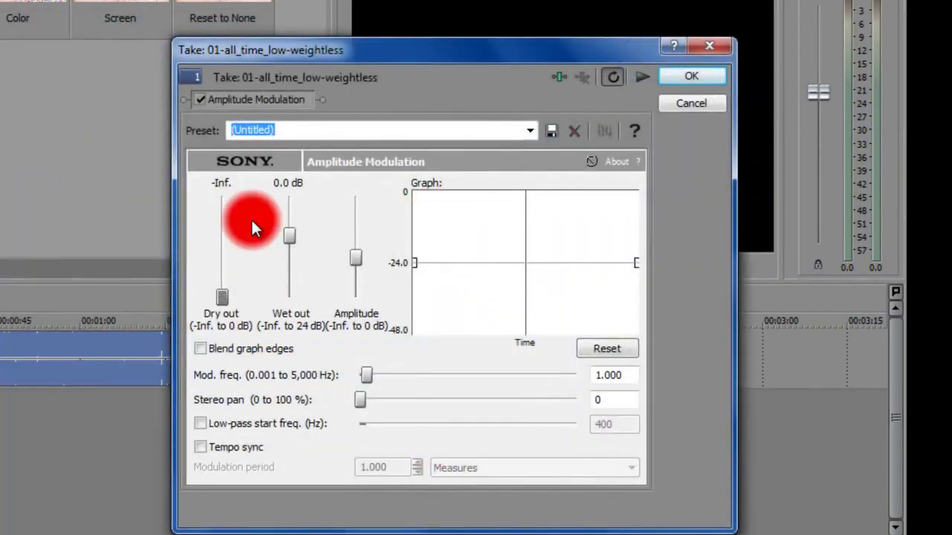
pyautogui.moveTo(386, 62); pyautogui.dragTo(429, 53)
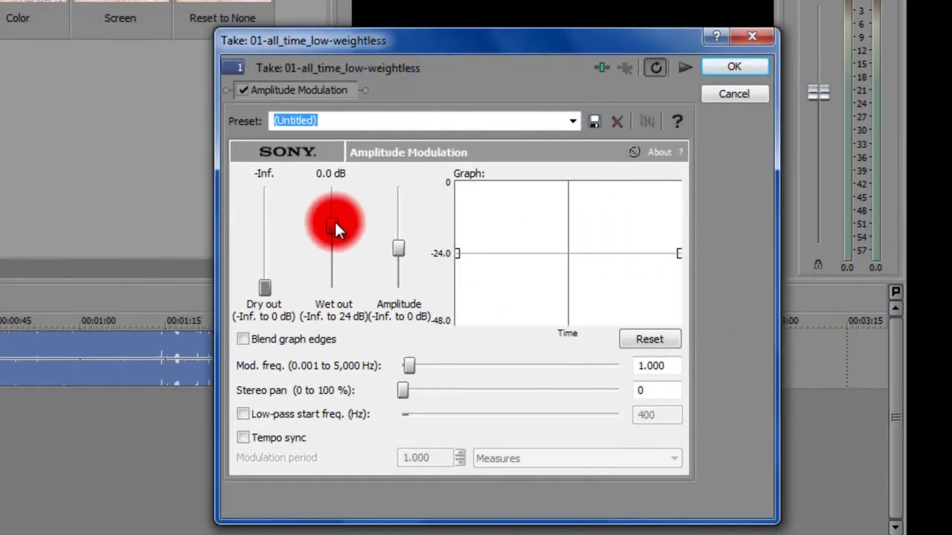
pyautogui.moveTo(335, 220); pyautogui.dragTo(332, 224)
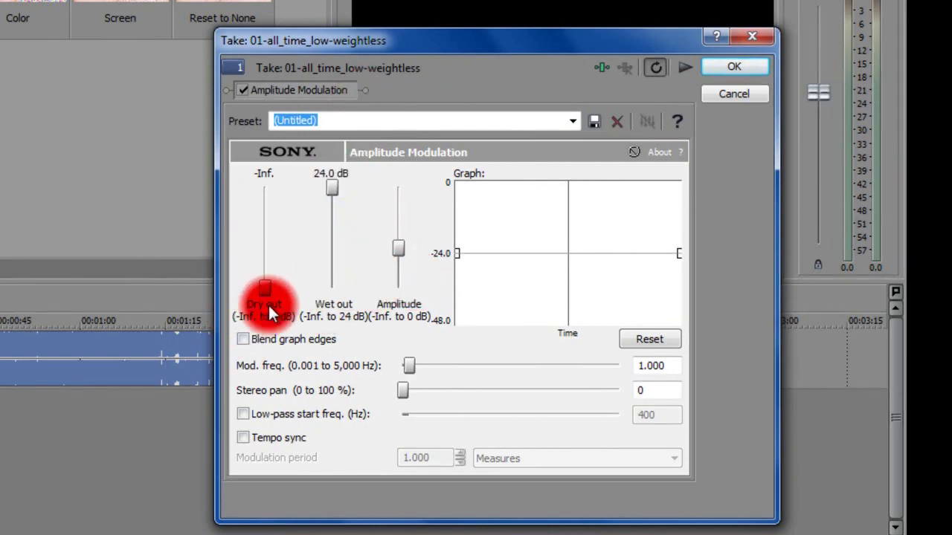
pyautogui.moveTo(270, 313); pyautogui.dragTo(291, 296)
pyautogui.moveTo(334, 345); pyautogui.dragTo(270, 349)
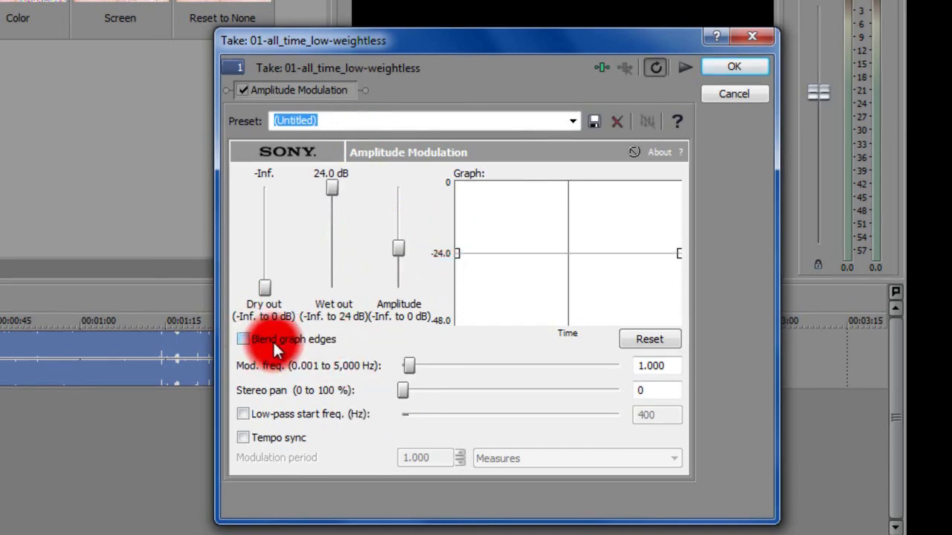
pyautogui.click(273, 341)
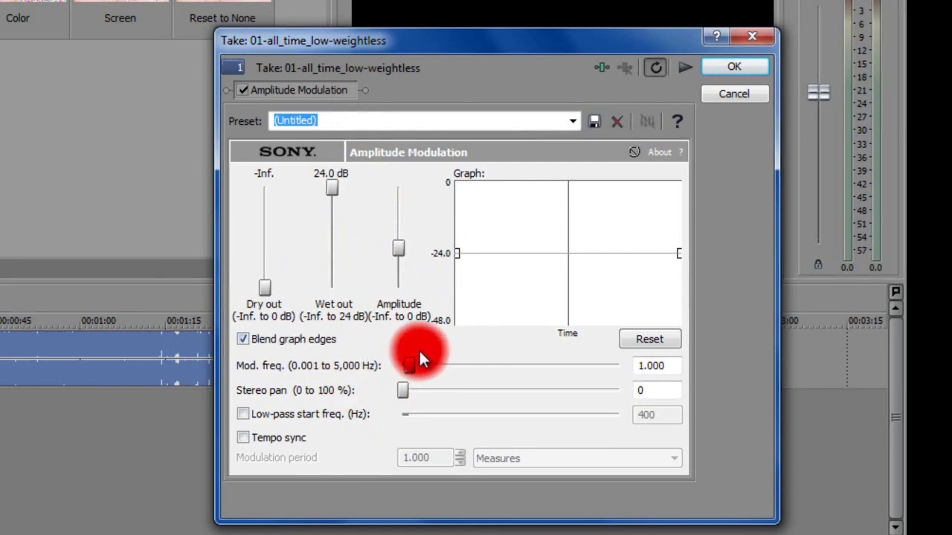
pyautogui.moveTo(500, 361); pyautogui.dragTo(618, 365)
pyautogui.moveTo(403, 389); pyautogui.dragTo(673, 387)
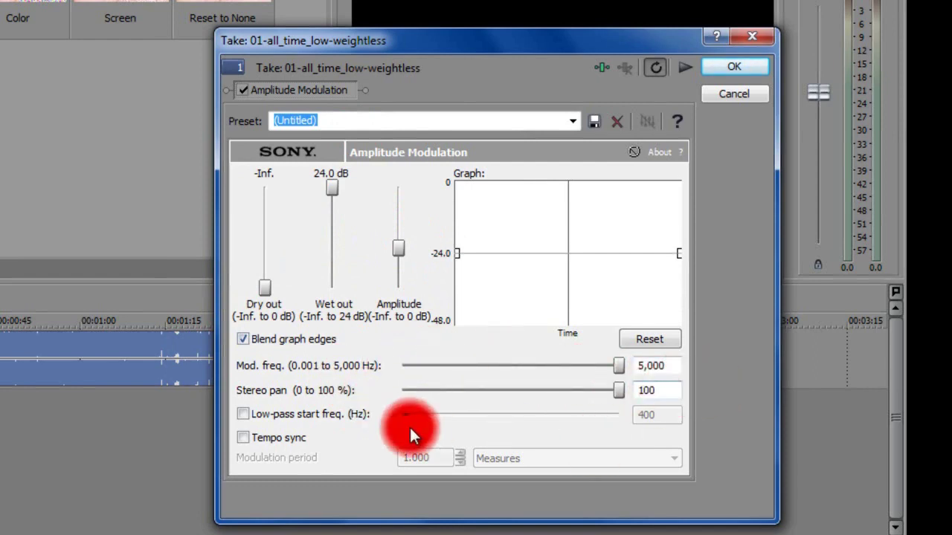
pyautogui.click(314, 414)
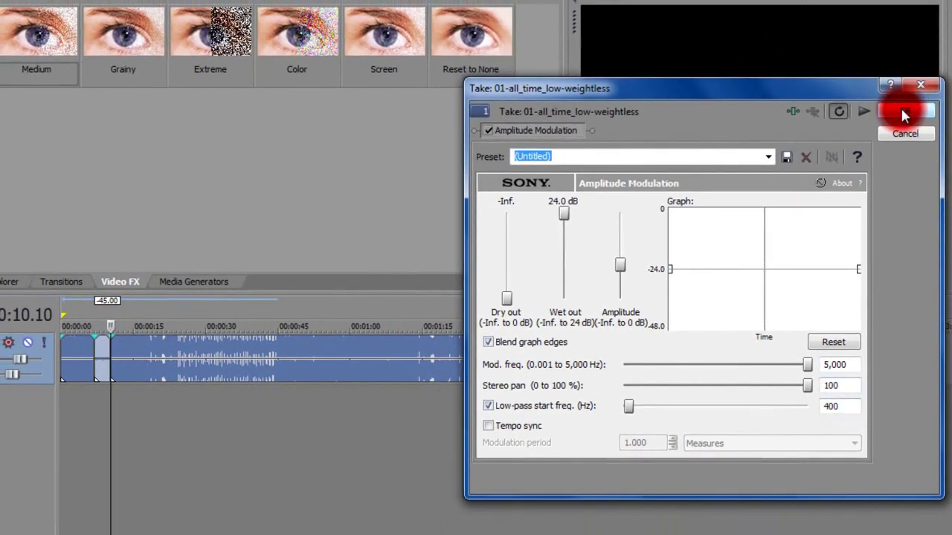
pyautogui.click(902, 112)
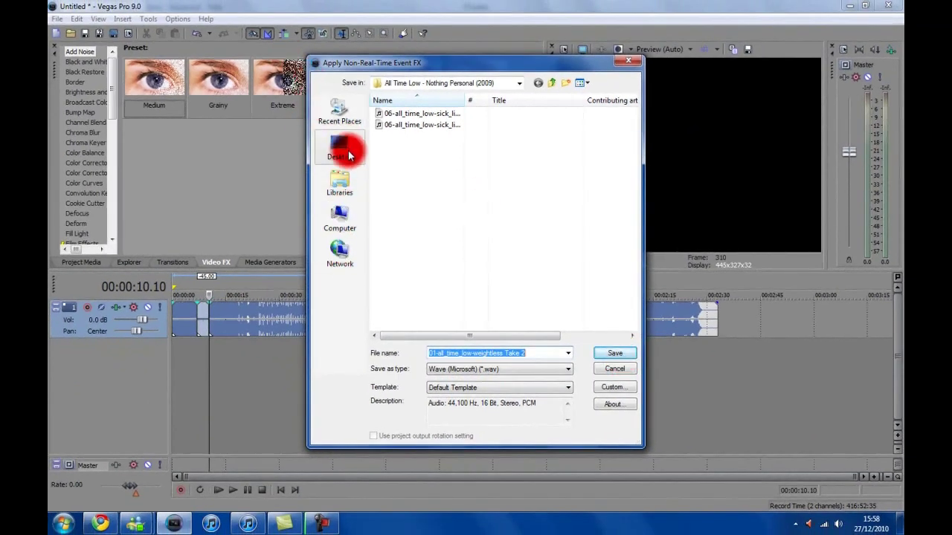
# - Save the effected section to Documents as 01-all_time_low-weightless Take 2
pyautogui.click(340, 194)
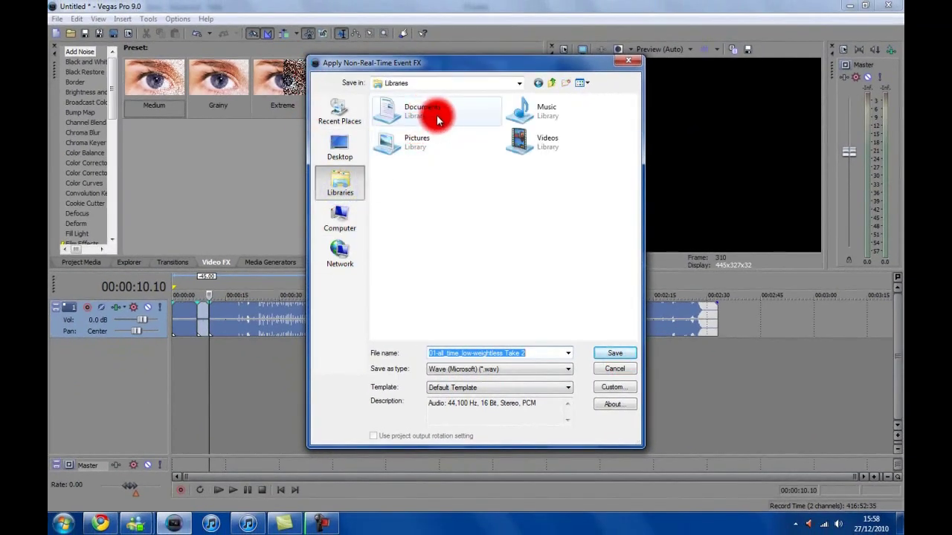
pyautogui.doubleClick(444, 117)
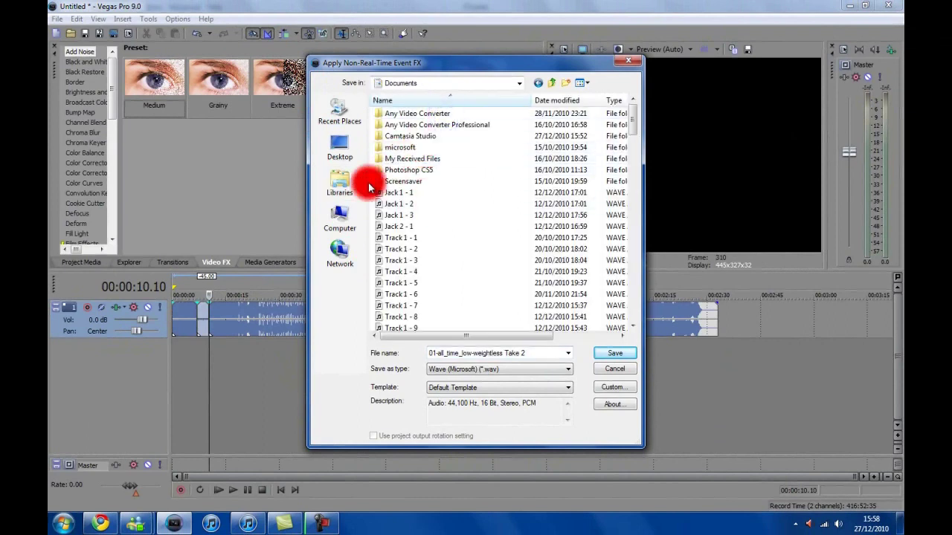
pyautogui.click(614, 354)
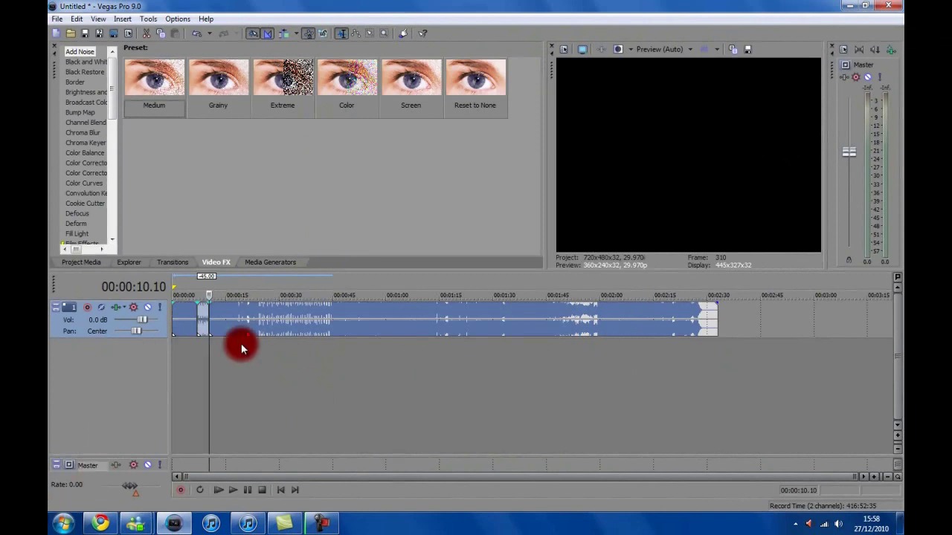
pyautogui.click(185, 356)
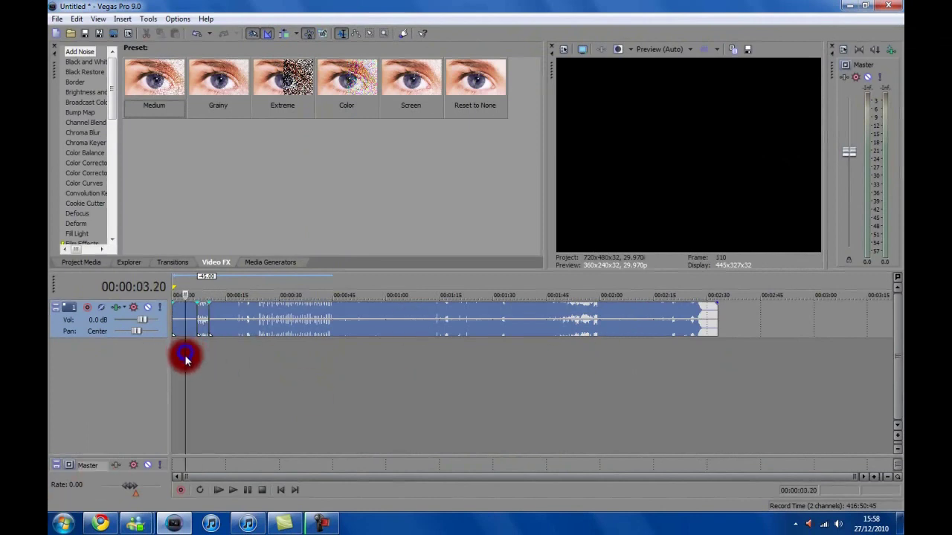
pyautogui.click(233, 490)
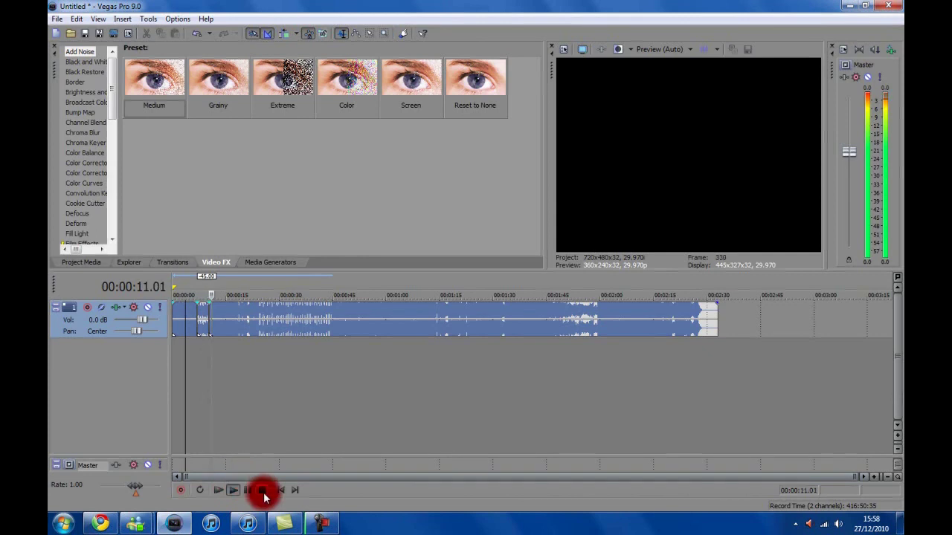
pyautogui.click(262, 490)
pyautogui.scroll(8, 289, 394)
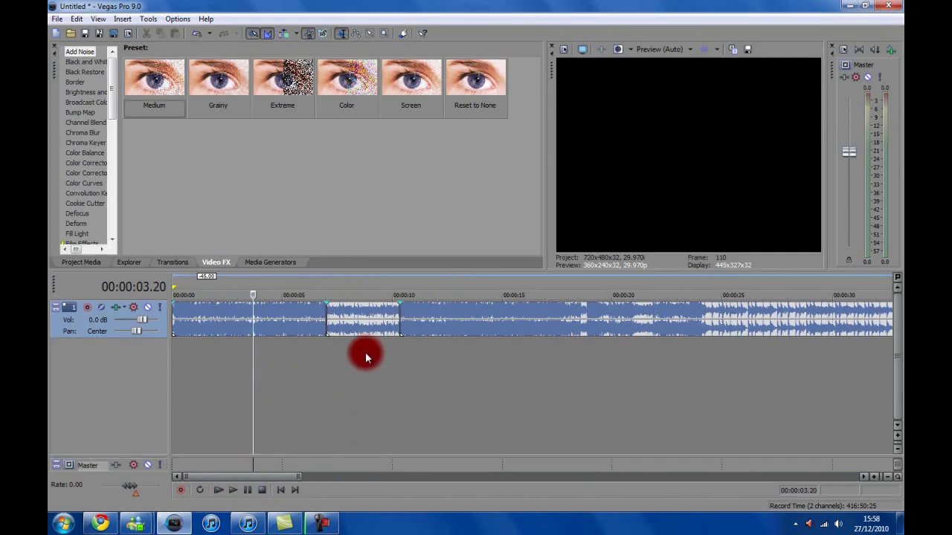
pyautogui.scroll(4, 366, 354)
# - Extend both edges of the muffled section into 0.06-second crossfades and play to check them
pyautogui.moveTo(210, 476); pyautogui.dragTo(233, 477)
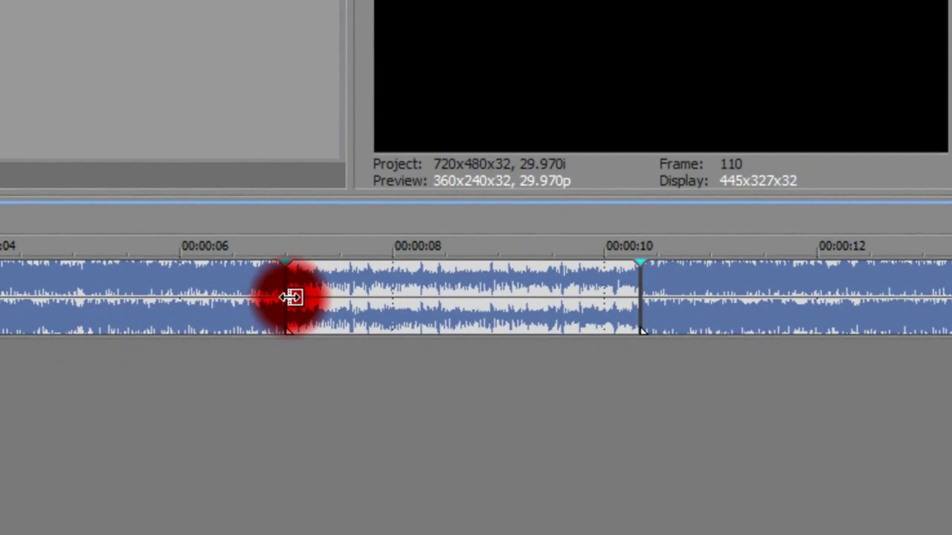
pyautogui.moveTo(293, 295); pyautogui.dragTo(270, 301)
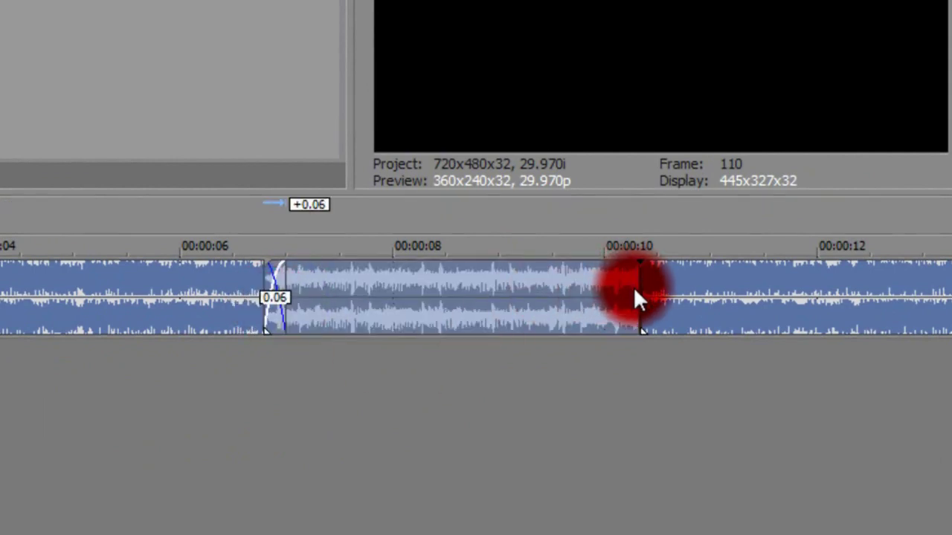
pyautogui.moveTo(634, 290); pyautogui.dragTo(669, 311)
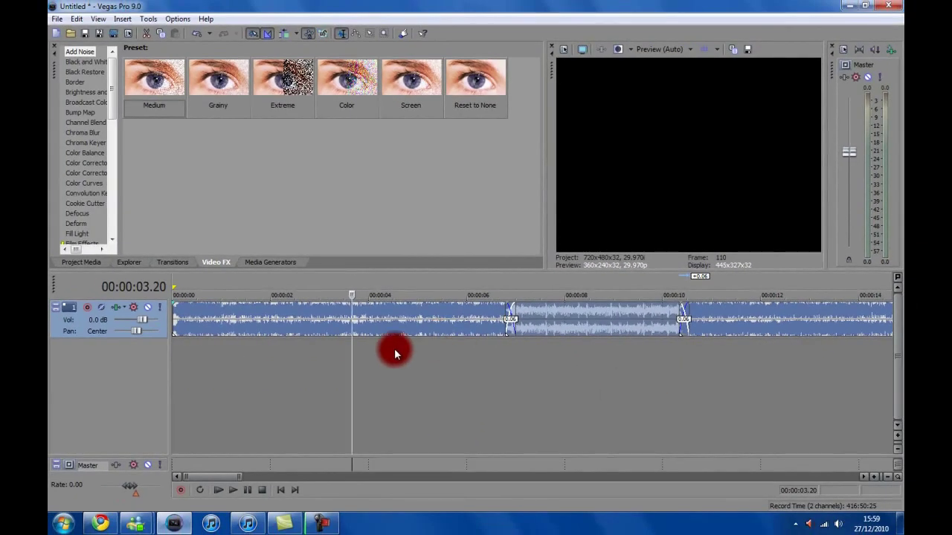
pyautogui.press('space')
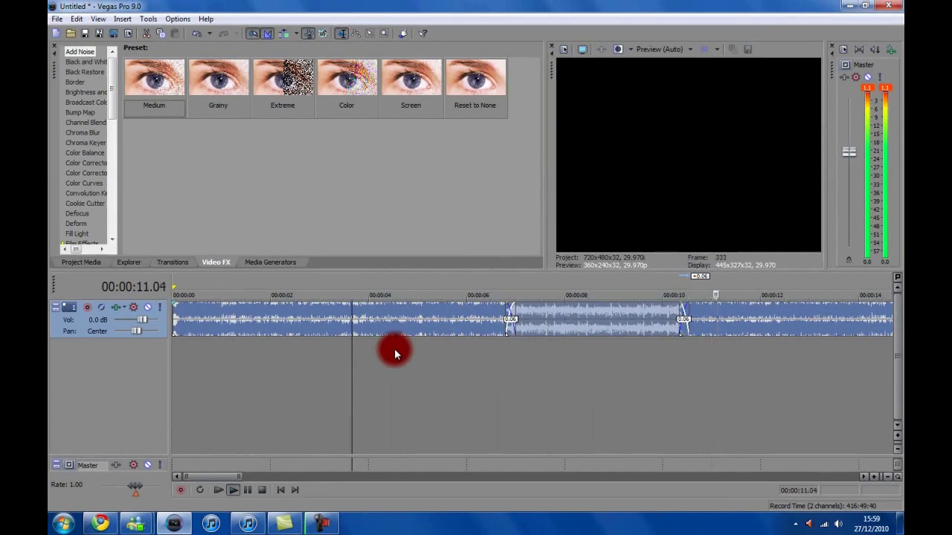
pyautogui.press('space')
pyautogui.scroll(-10, 375, 396)
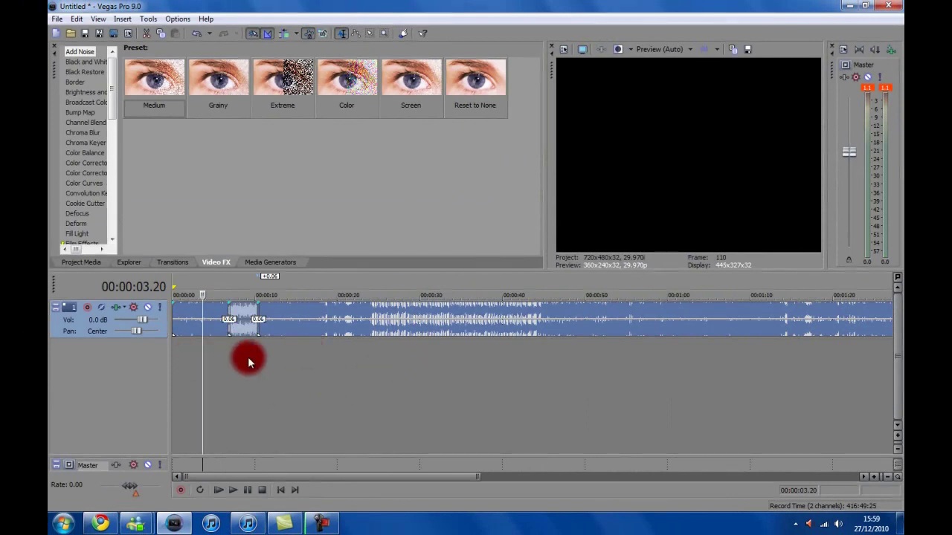
pyautogui.click(264, 399)
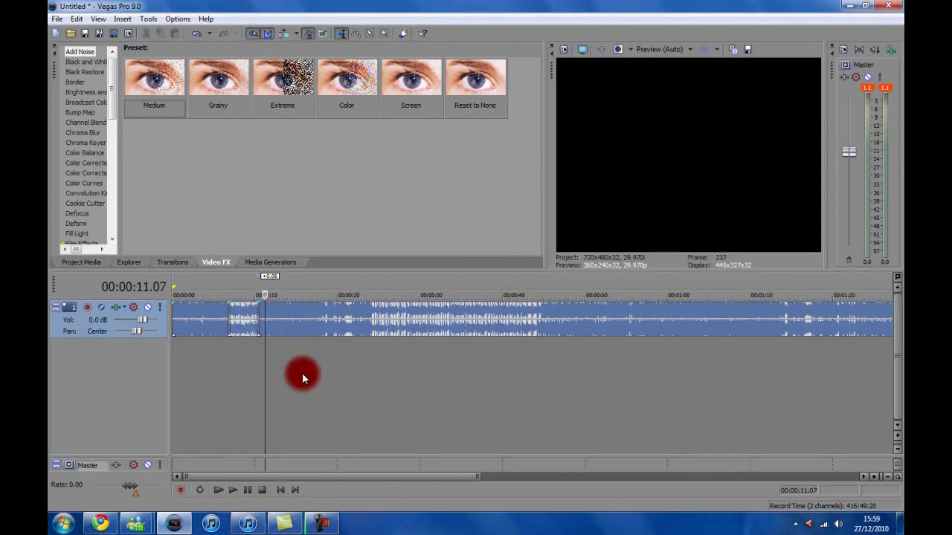